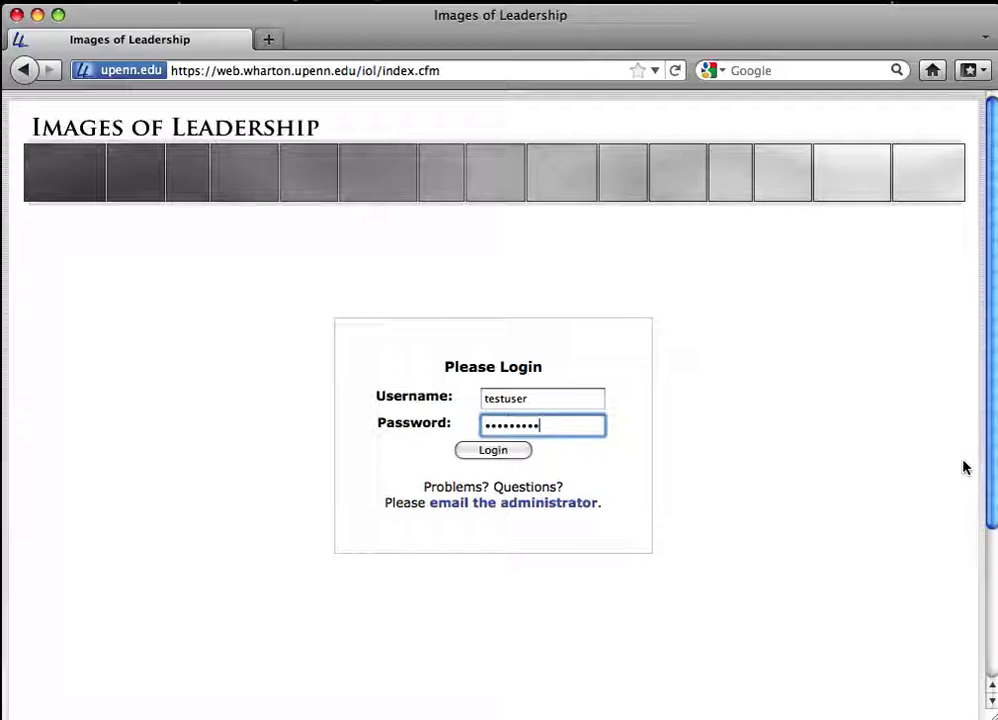
- Log in to Images of Leadership and review the on-line consent form
{"action": "left_click", "coordinate": [495, 451]}
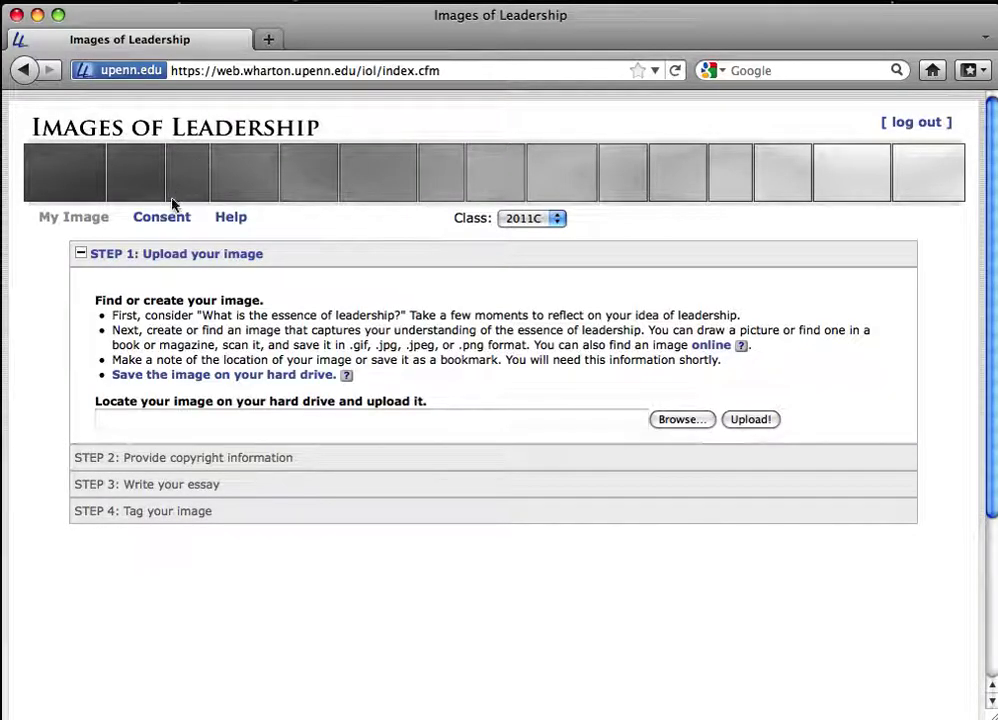
{"action": "left_click", "coordinate": [161, 221]}
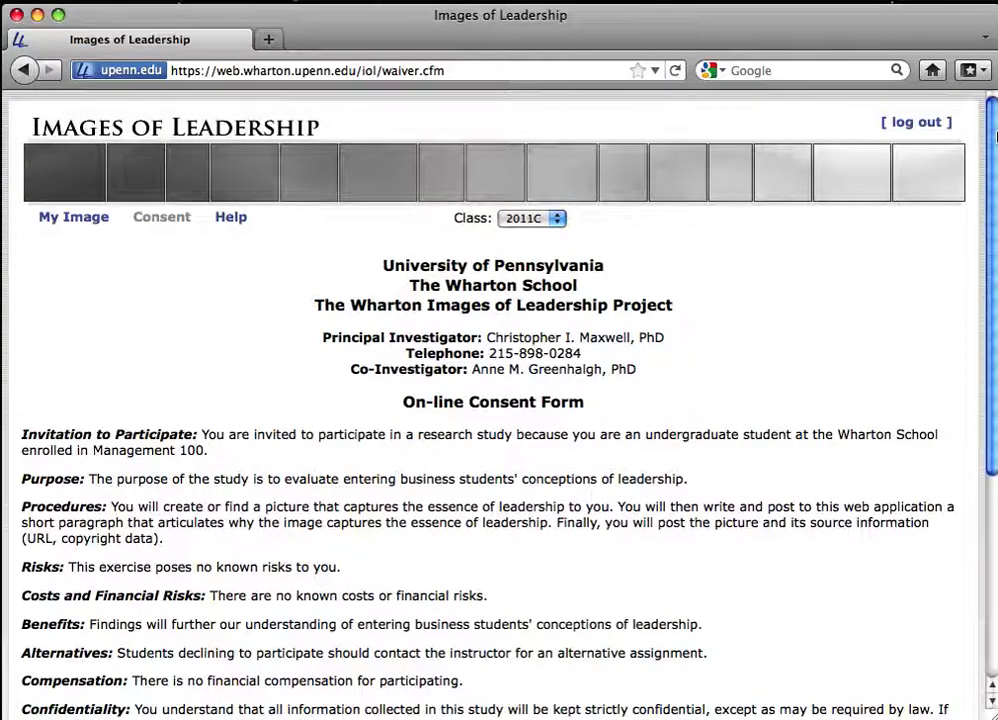
{"action": "left_click_drag", "start_coordinate": [995, 135], "coordinate": [970, 308]}
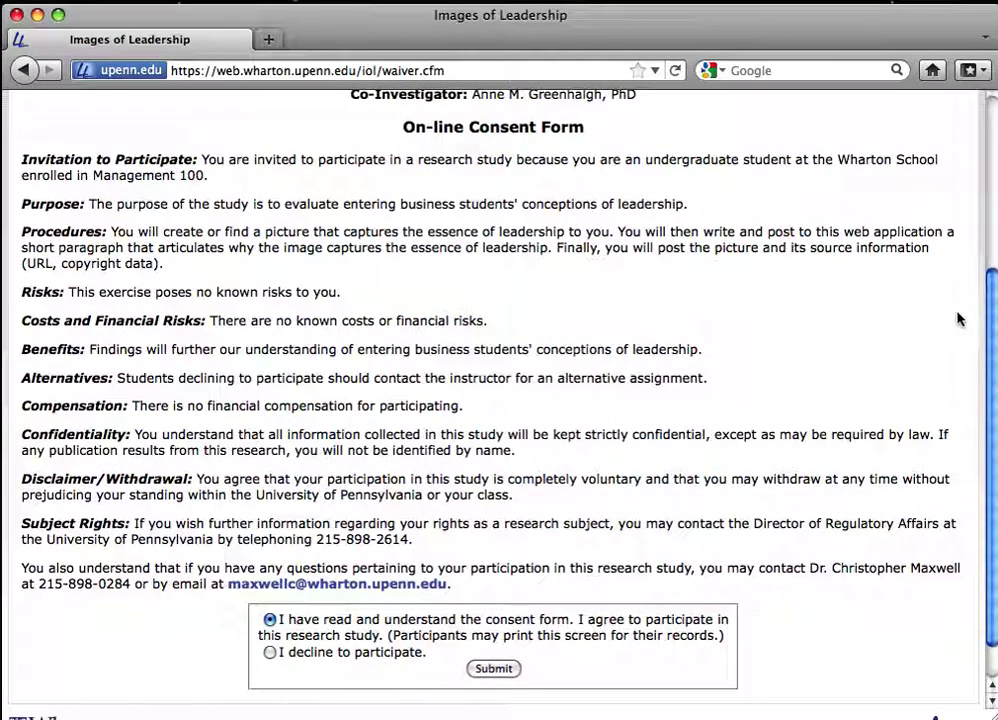
{"action": "left_click_drag", "start_coordinate": [991, 310], "coordinate": [991, 140]}
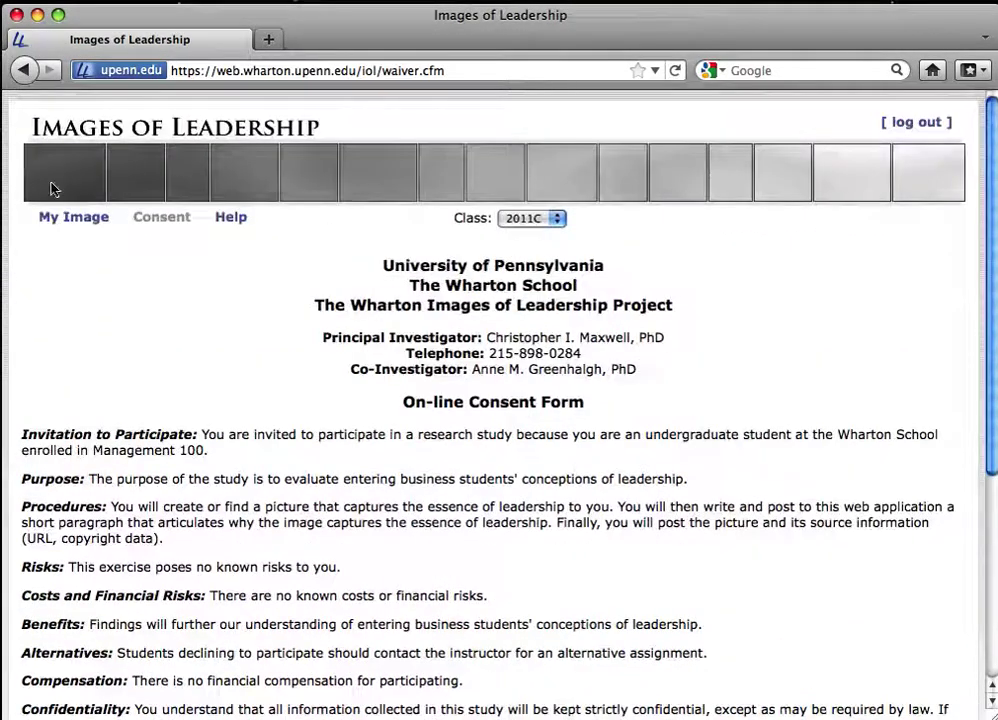
- Return to the image upload page, open Google Image Search from its online image searches, and search for "gentoo penguin"
{"action": "left_click", "coordinate": [62, 218]}
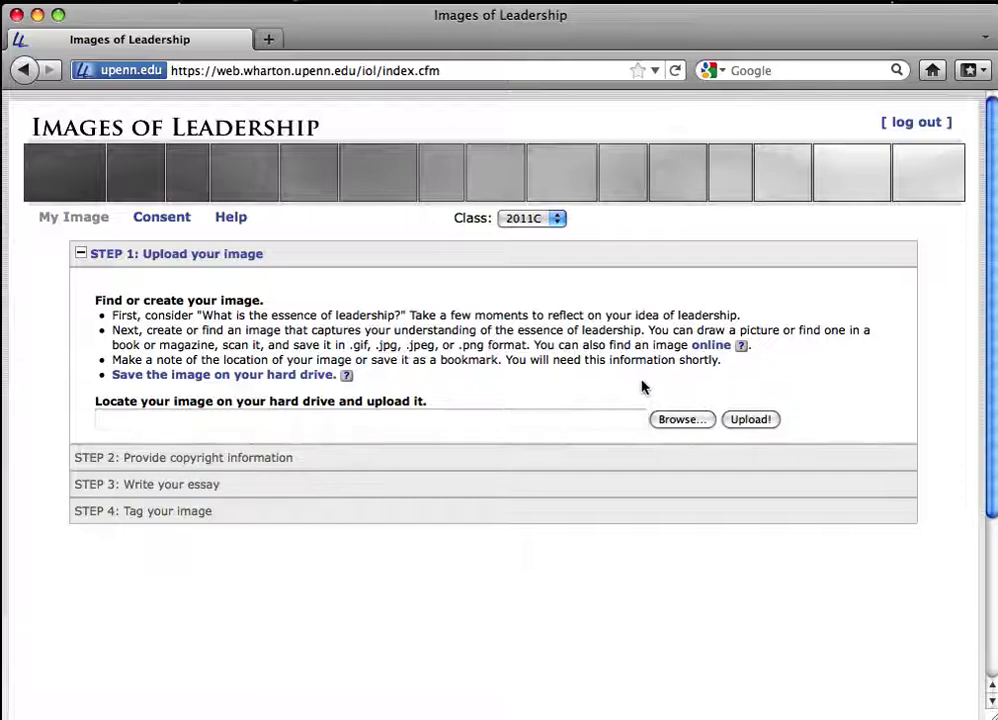
{"action": "left_click", "coordinate": [718, 346]}
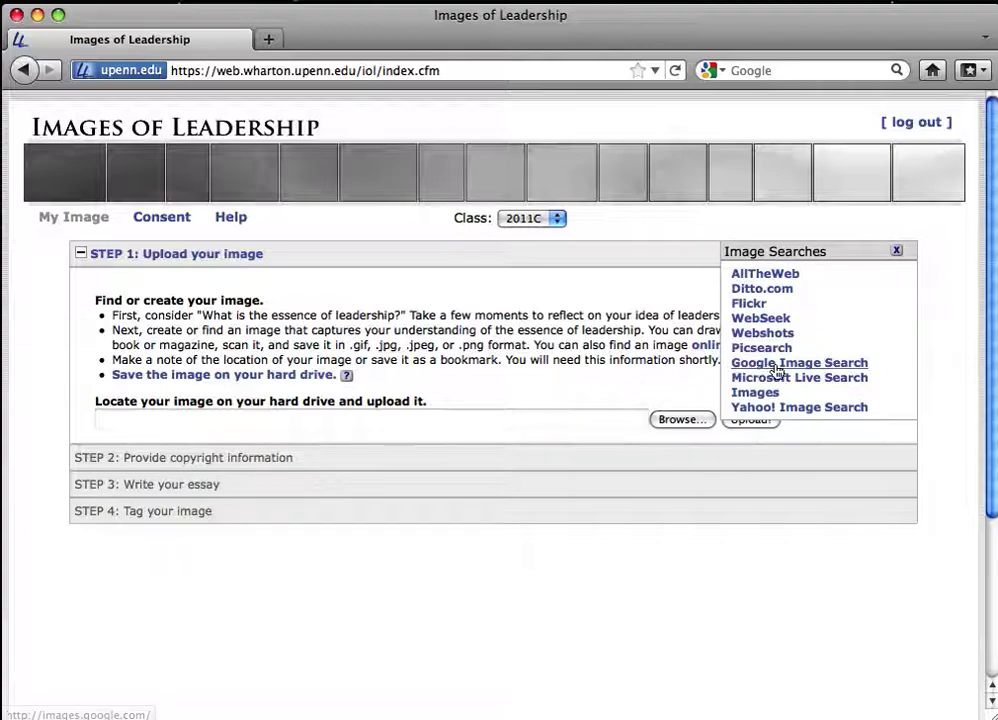
{"action": "left_click", "coordinate": [742, 361]}
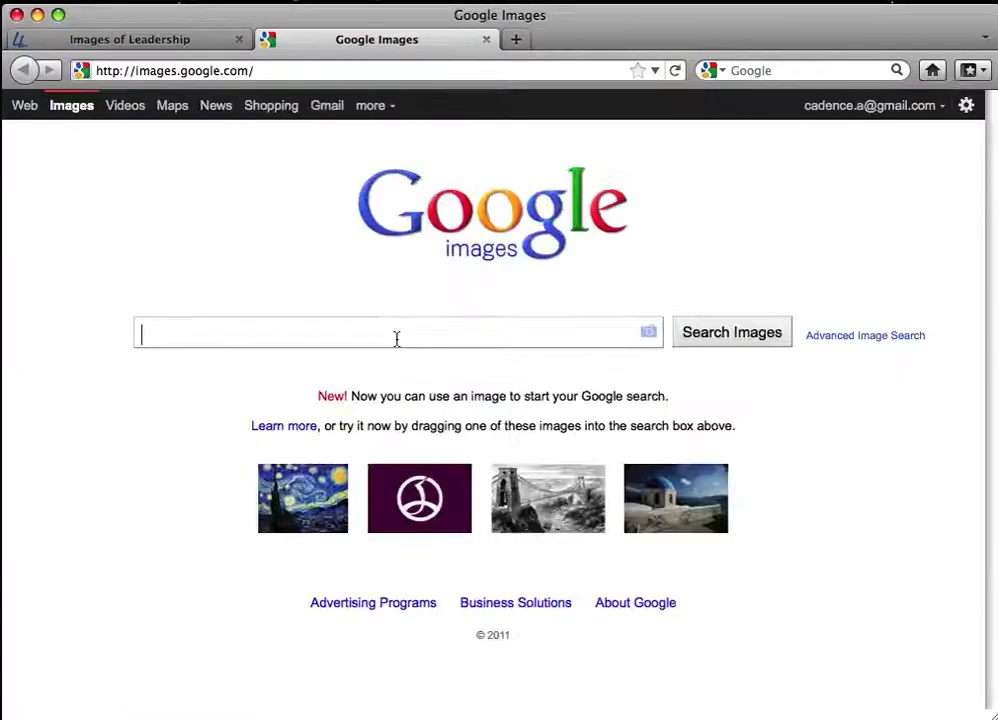
{"action": "type", "text": "gentoo pen"}
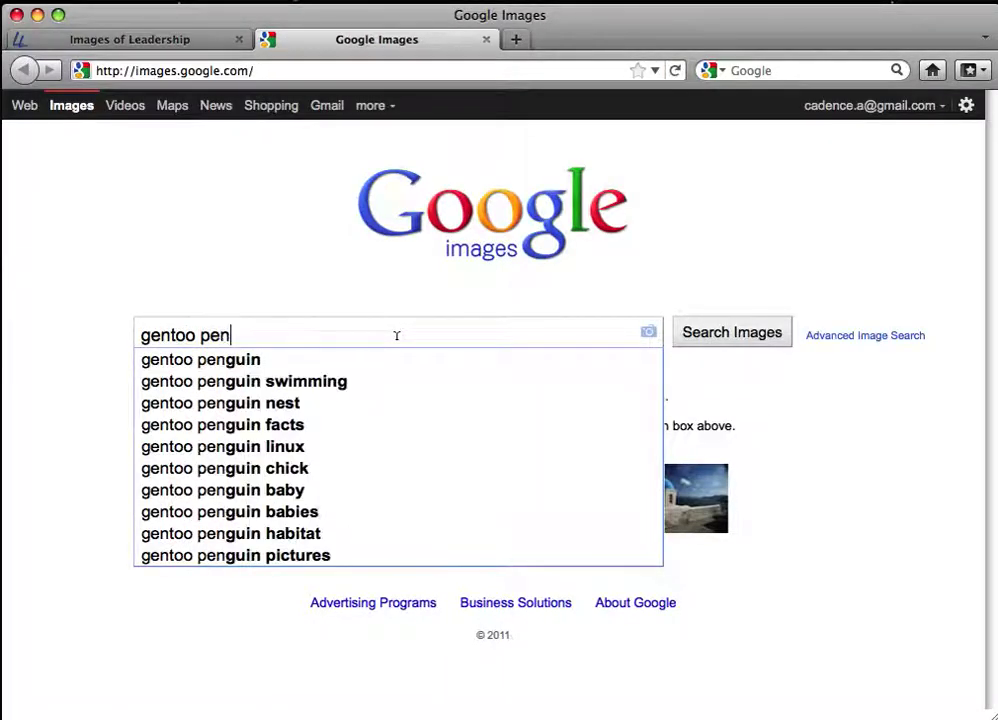
{"action": "type", "text": "guin"}
{"action": "key", "text": "Return"}
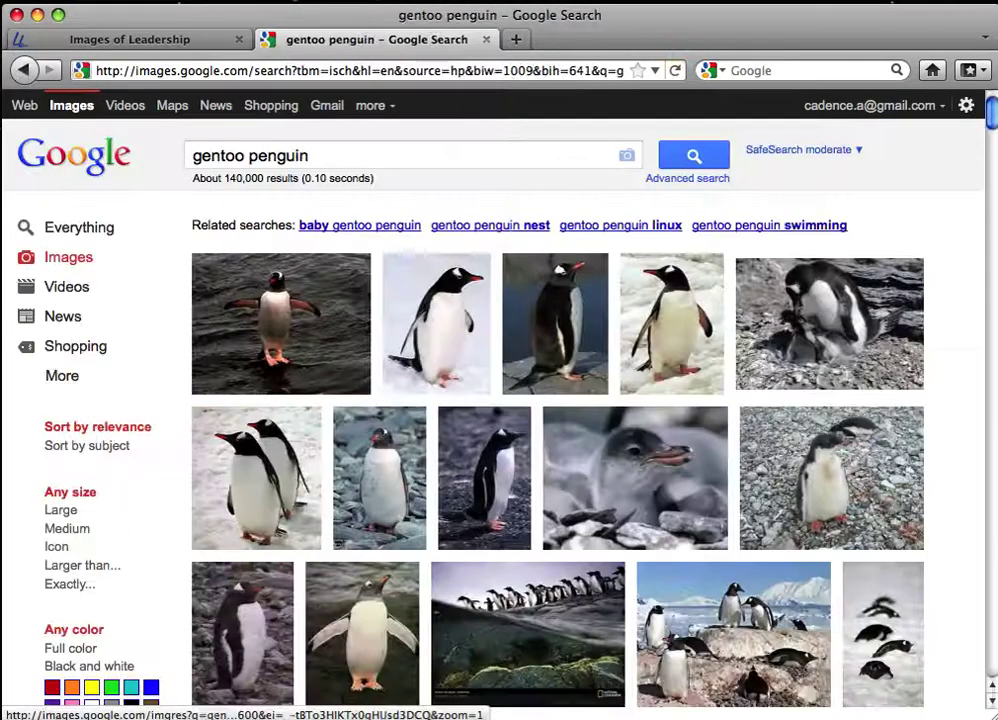
- Open the National Geographic source page of the penguin colony photo with the underwater view and bring its caption into view
{"action": "mouse_move", "coordinate": [550, 644]}
{"action": "left_click", "coordinate": [550, 572]}
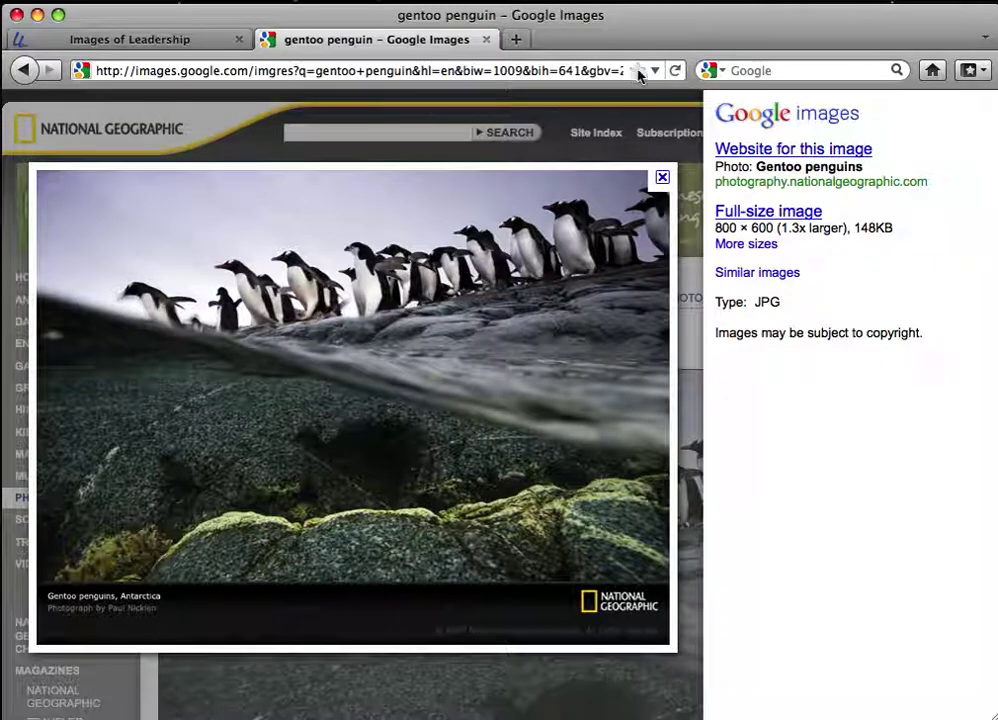
{"action": "left_click", "coordinate": [840, 150]}
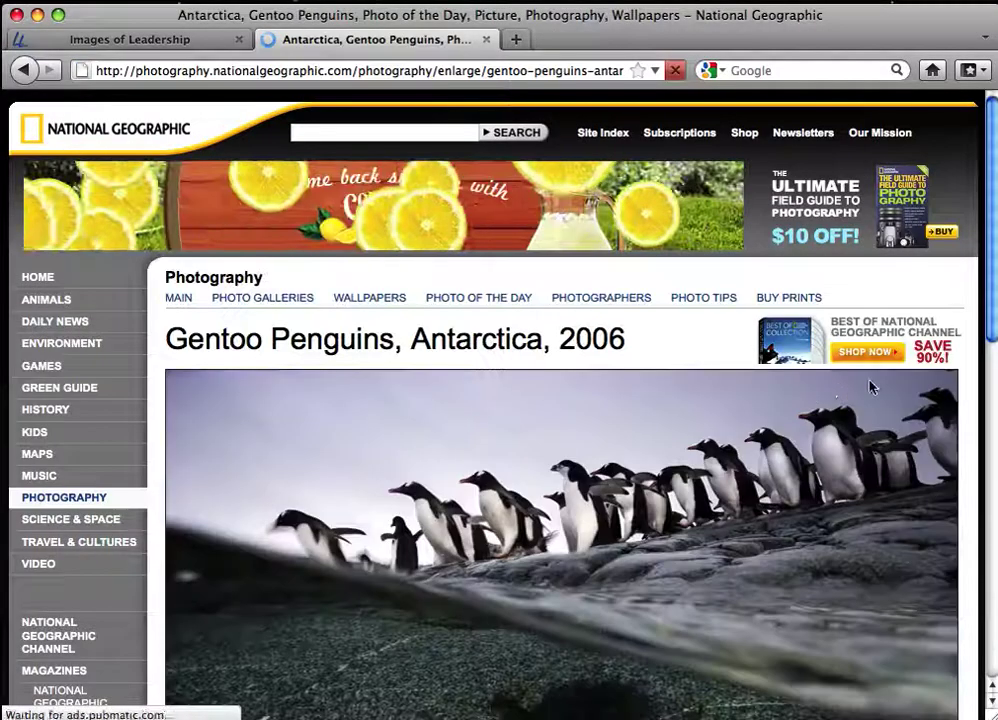
{"action": "scroll", "coordinate": [990, 300], "scroll_direction": "down", "scroll_amount": 5}
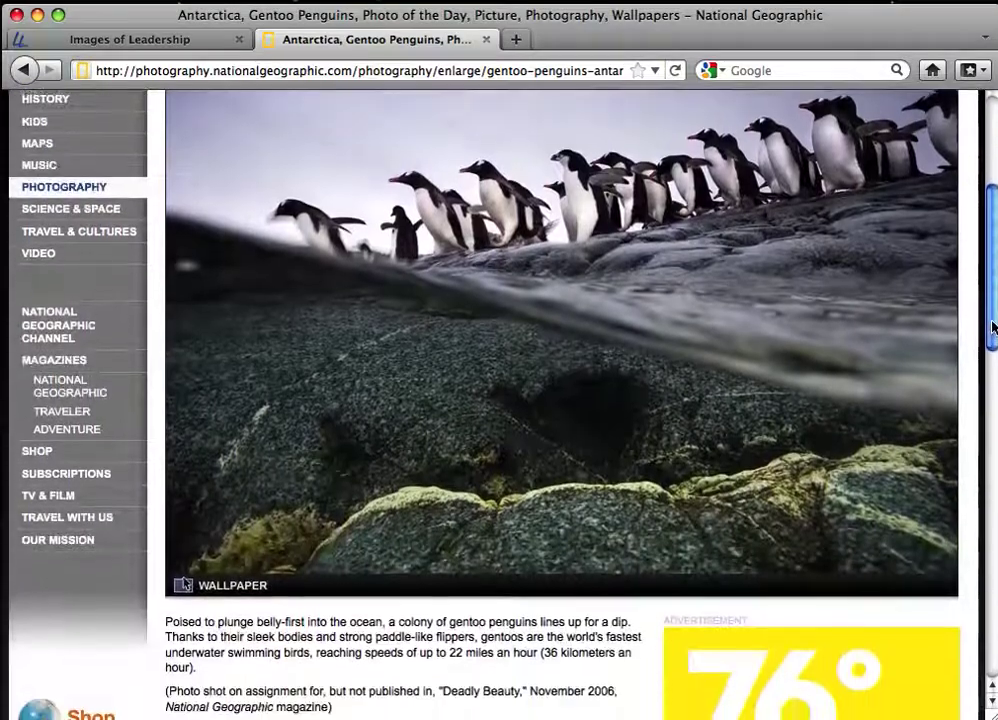
{"action": "left_click_drag", "start_coordinate": [993, 327], "coordinate": [995, 345]}
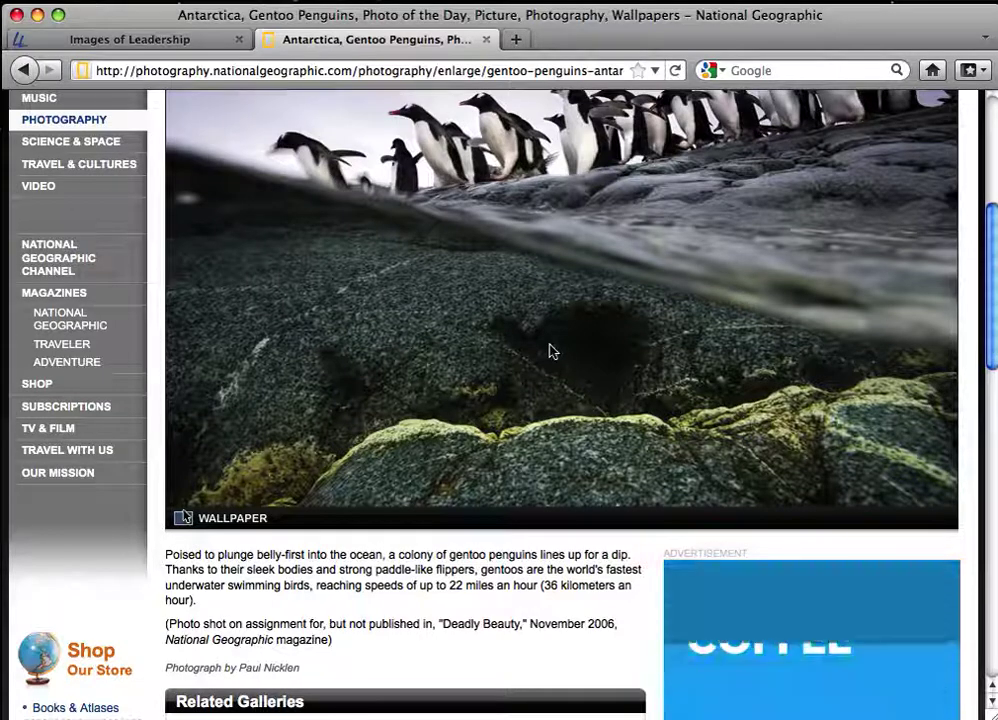
- Upload gentoo-penguin-colony-1045595-sw-1.jpg from the Desktop as the leadership image and accept the upload alert
{"action": "left_click", "coordinate": [167, 39]}
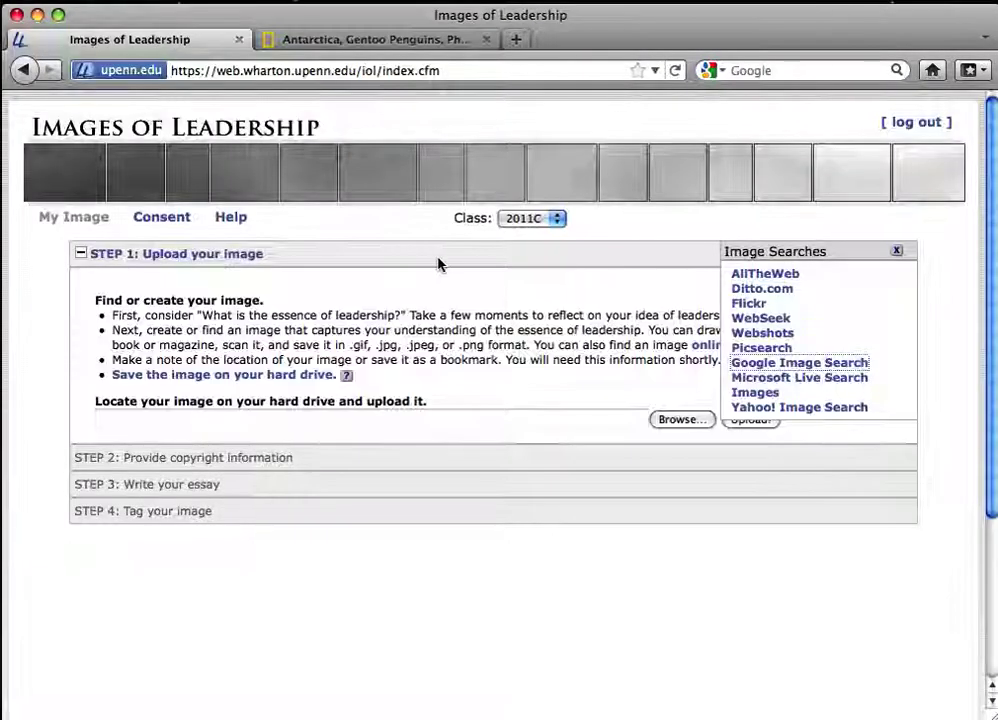
{"action": "left_click", "coordinate": [896, 251]}
{"action": "left_click", "coordinate": [701, 428]}
{"action": "left_click", "coordinate": [708, 176]}
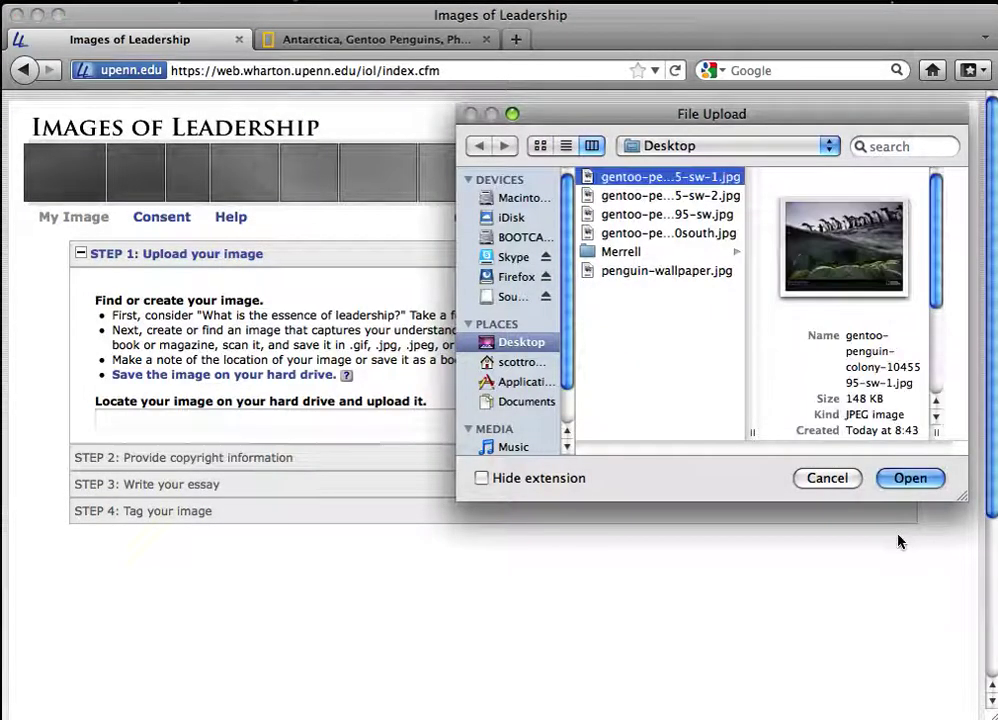
{"action": "left_click", "coordinate": [922, 477]}
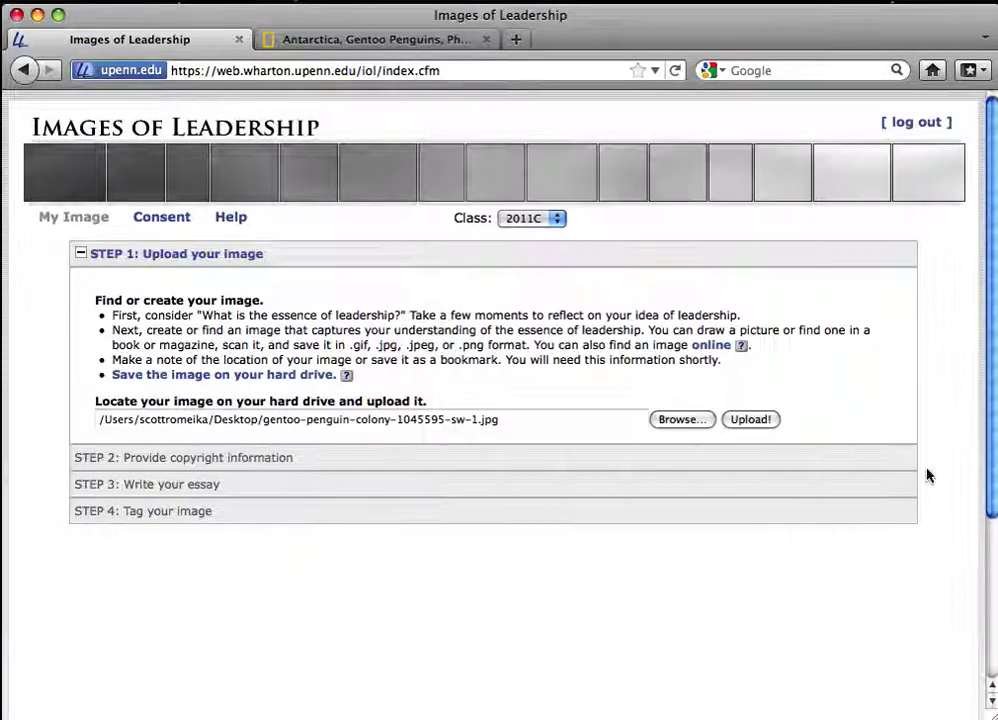
{"action": "left_click", "coordinate": [752, 419]}
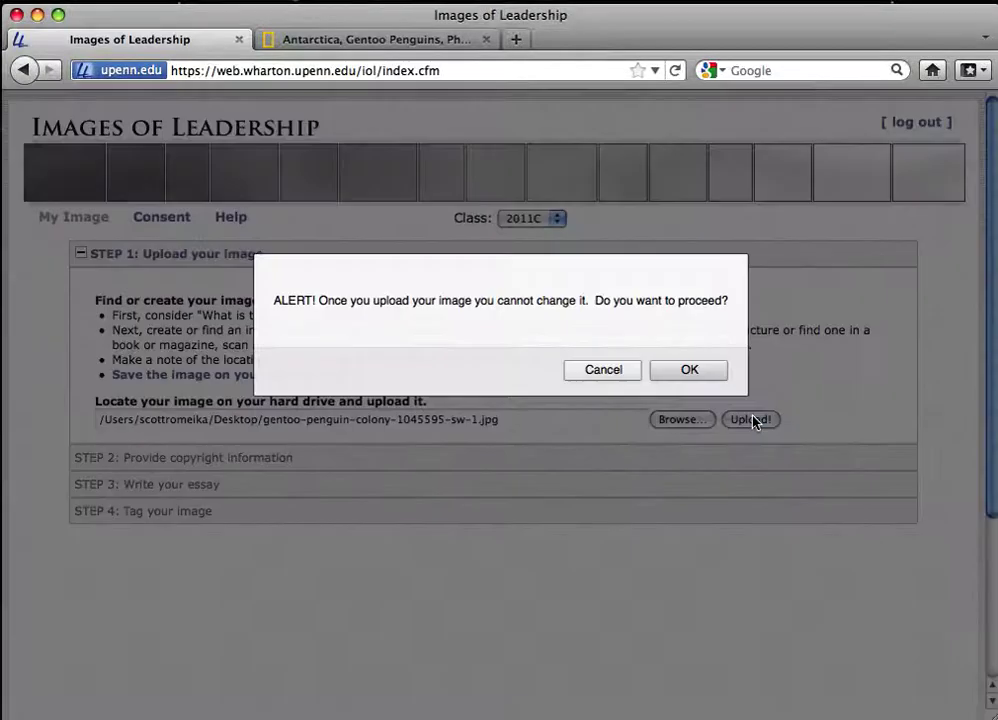
{"action": "left_click", "coordinate": [694, 377]}
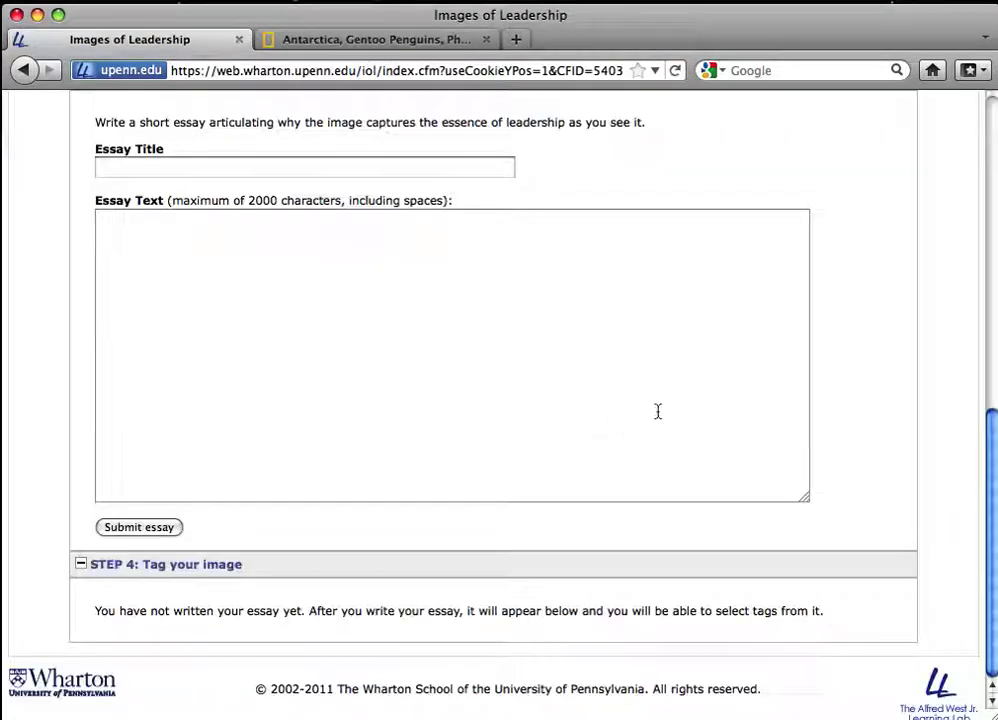
- Copy the parenthesized "Deadly Beauty" source note from the National Geographic page into the copyright and source information box
{"action": "scroll", "coordinate": [986, 452], "scroll_direction": "up", "scroll_amount": 10}
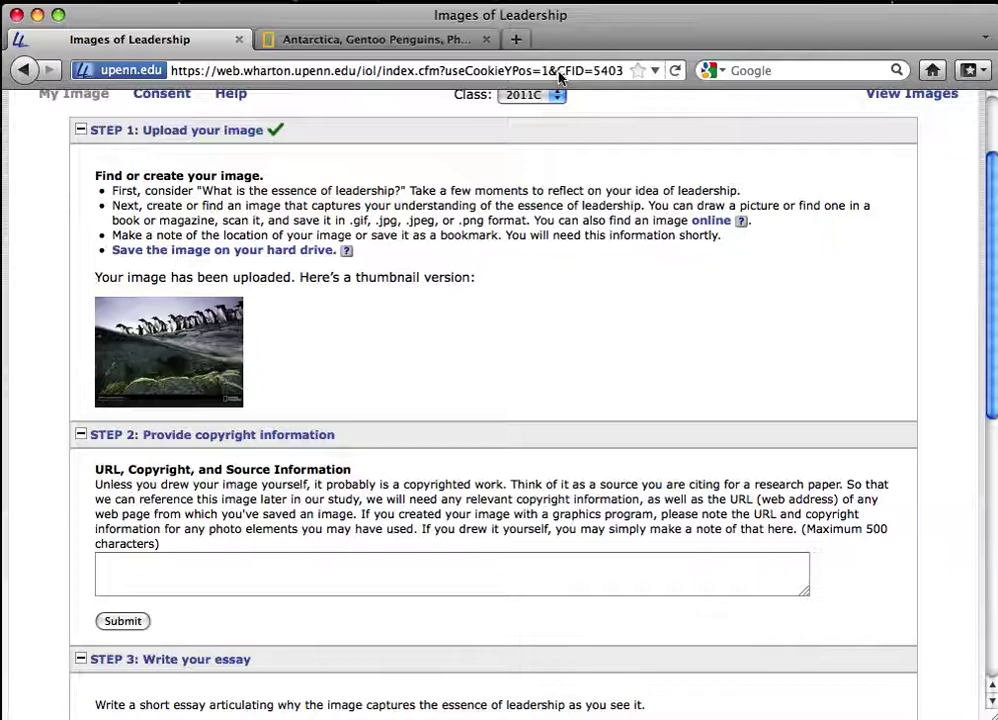
{"action": "left_click", "coordinate": [378, 40]}
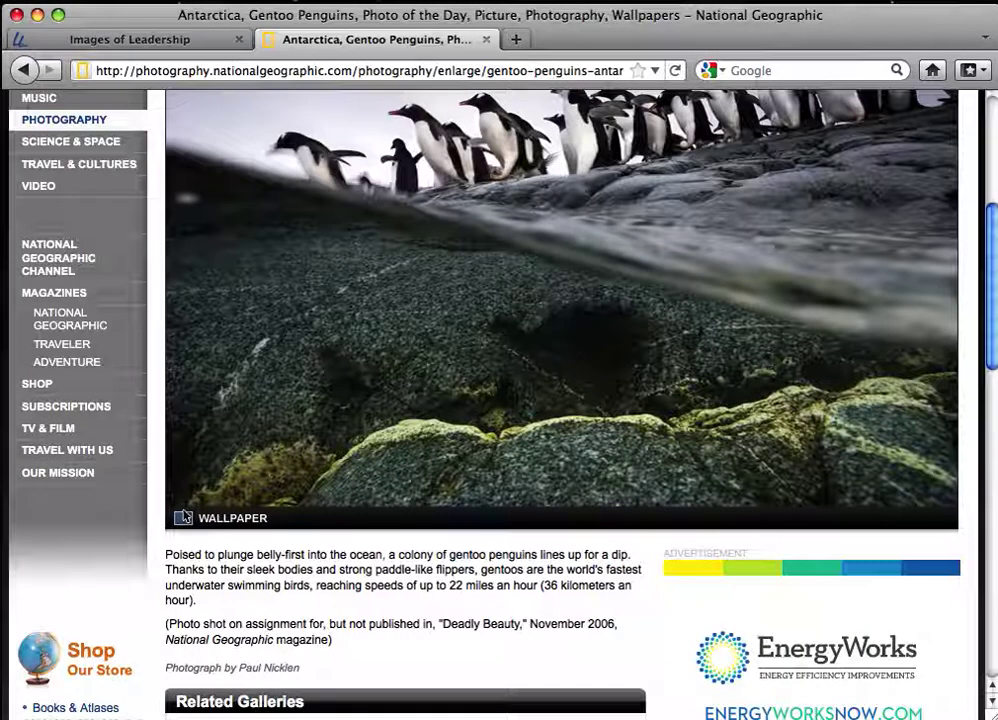
{"action": "left_click_drag", "start_coordinate": [995, 285], "coordinate": [995, 297]}
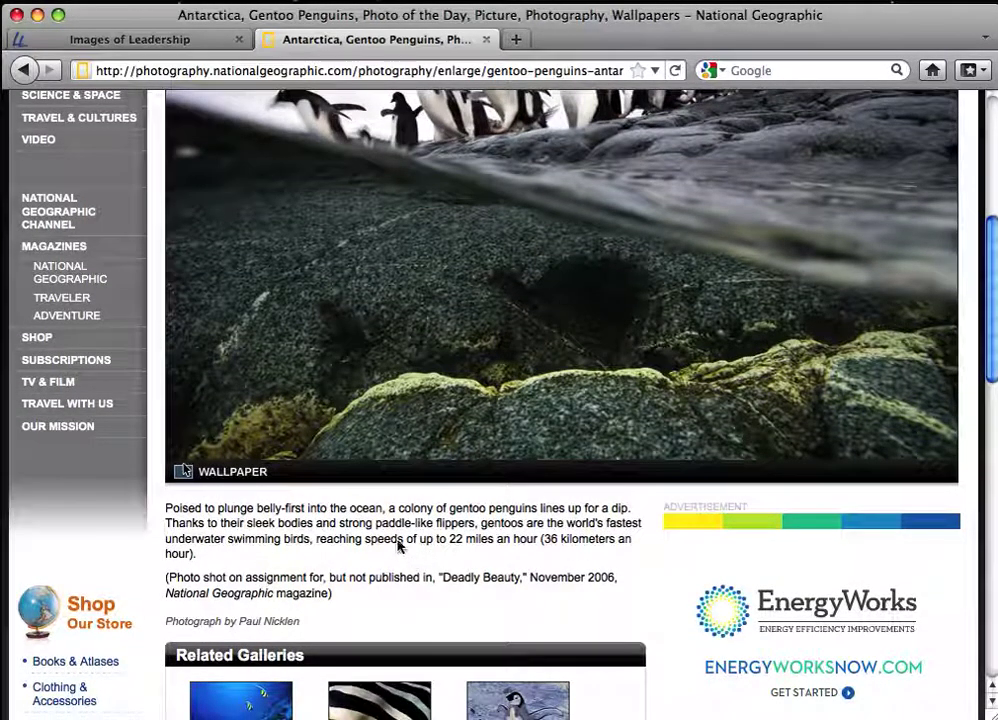
{"action": "left_click_drag", "start_coordinate": [332, 595], "coordinate": [180, 568]}
{"action": "key", "text": "super+c"}
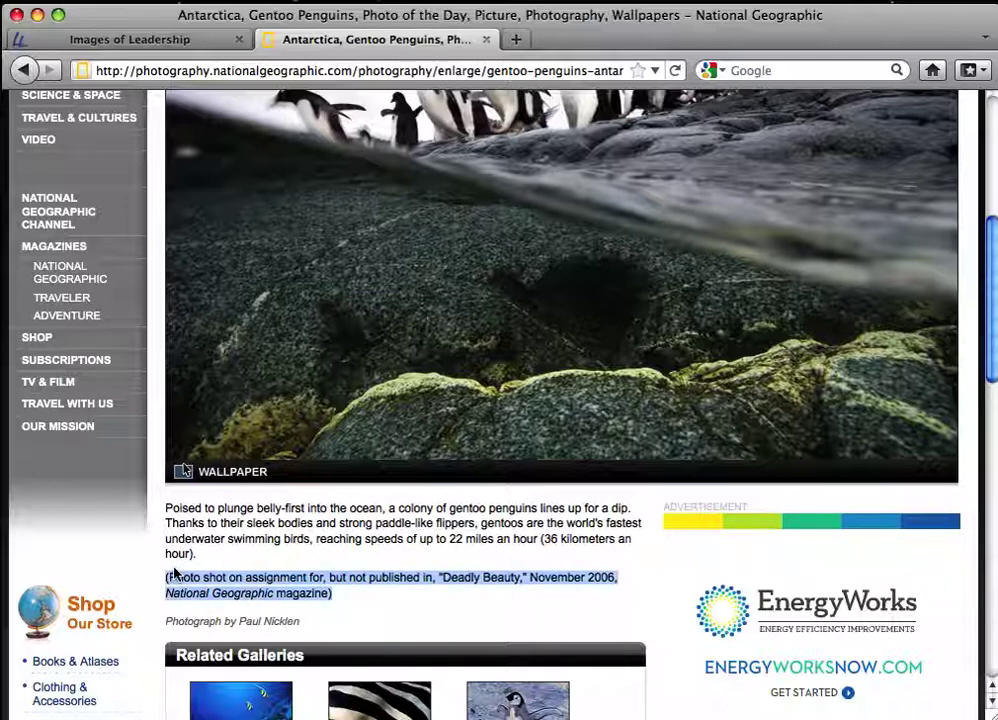
{"action": "left_click", "coordinate": [125, 40]}
{"action": "left_click", "coordinate": [396, 578]}
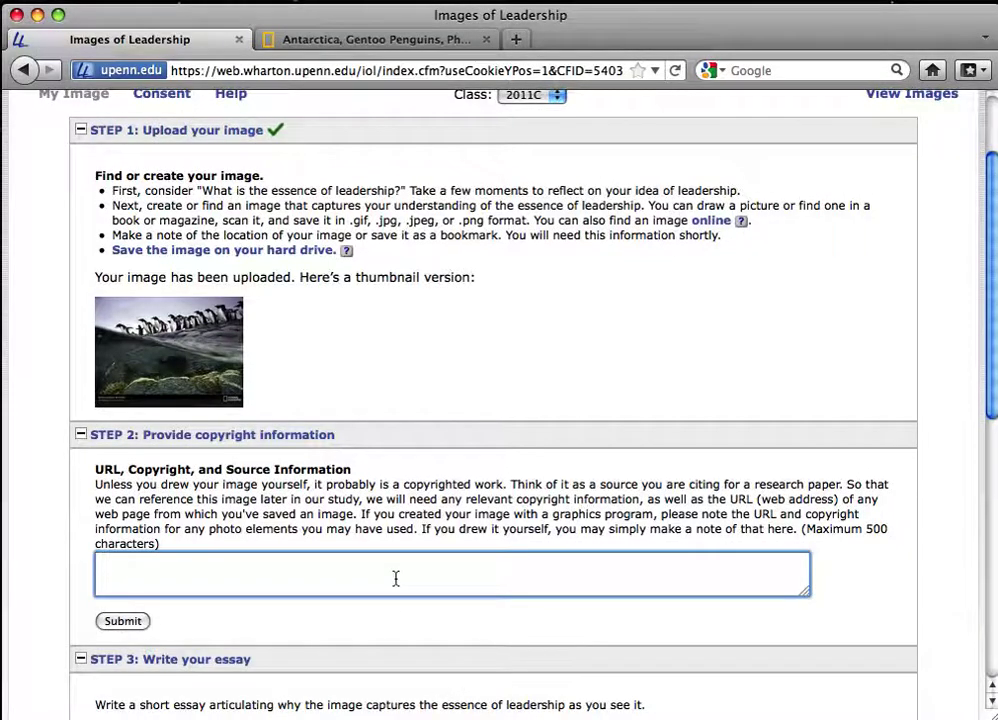
{"action": "key", "text": "super+v"}
- Append ". Copied from" and the National Geographic page's URL to the source note, and submit the copyright information
{"action": "left_click", "coordinate": [400, 40]}
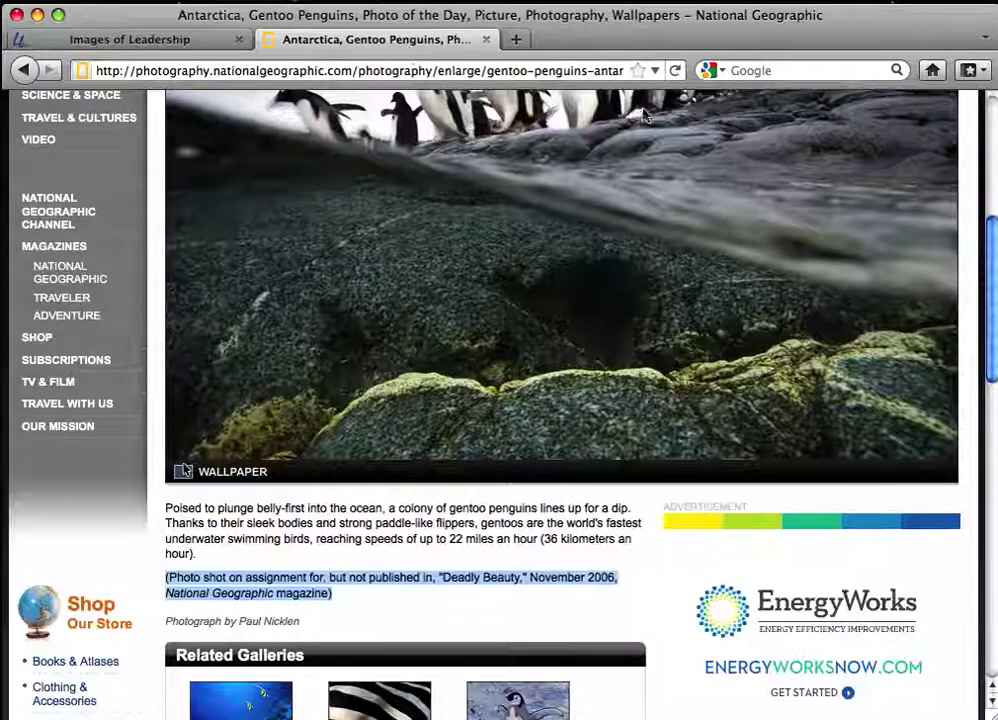
{"action": "left_click", "coordinate": [100, 68]}
{"action": "key", "text": "super+c"}
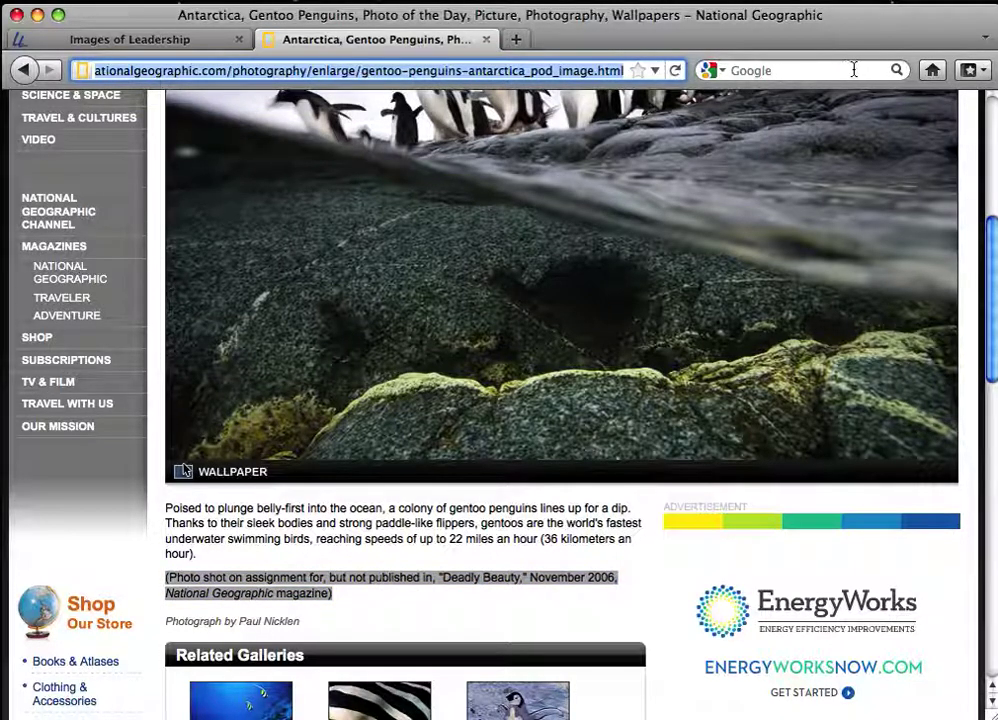
{"action": "left_click", "coordinate": [87, 35]}
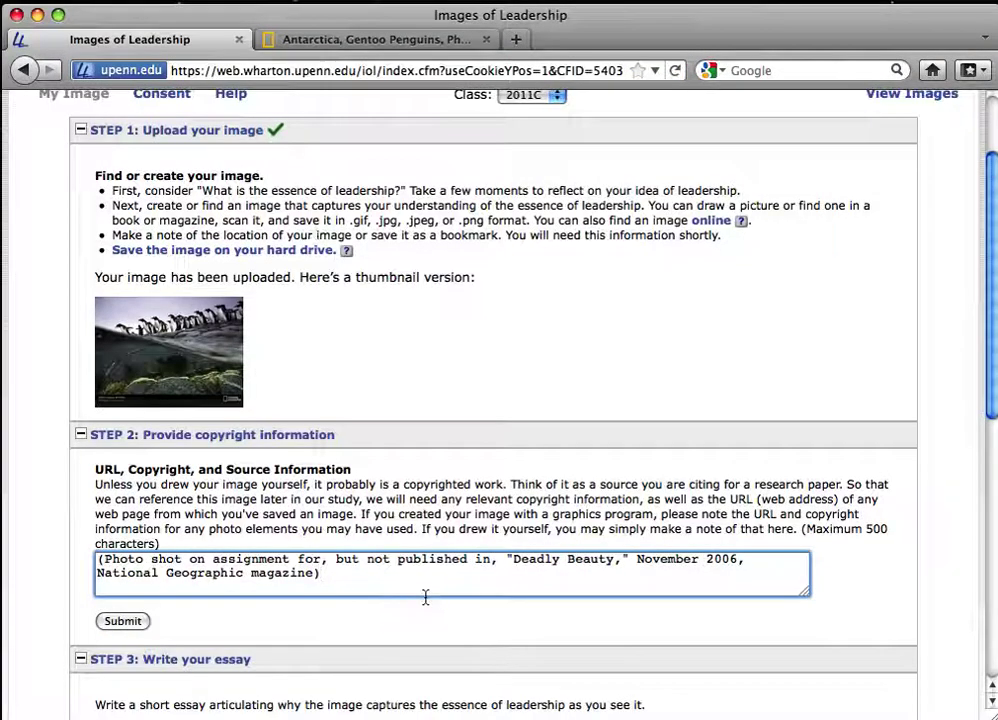
{"action": "type", "text": ". Copied from"}
{"action": "key", "text": "super+v"}
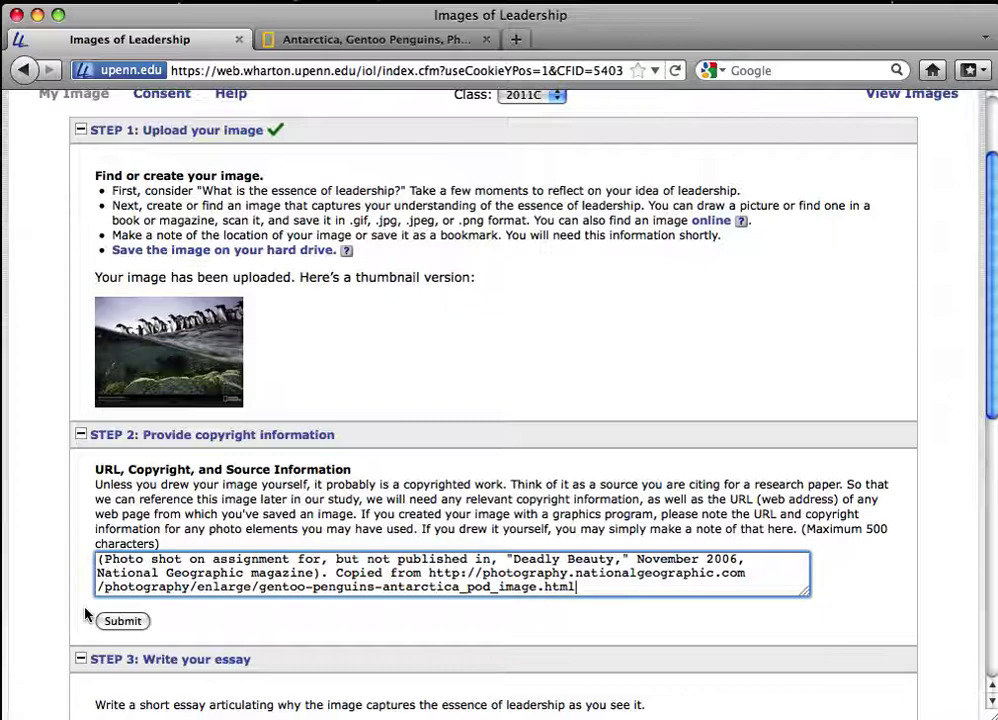
{"action": "left_click", "coordinate": [136, 618]}
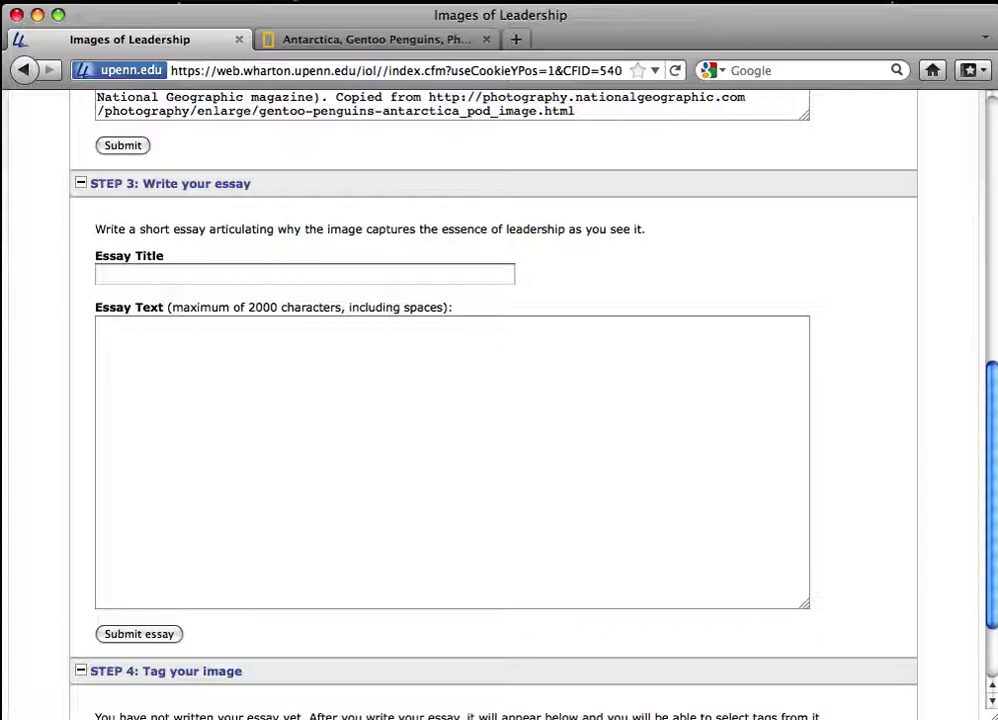
- Submit essay "Penguins Team Up": "The ability to effectively lead a team is crucial to the success of the modern business person. Shown here is group of penguins...."
{"action": "key", "text": "super+Tab"}
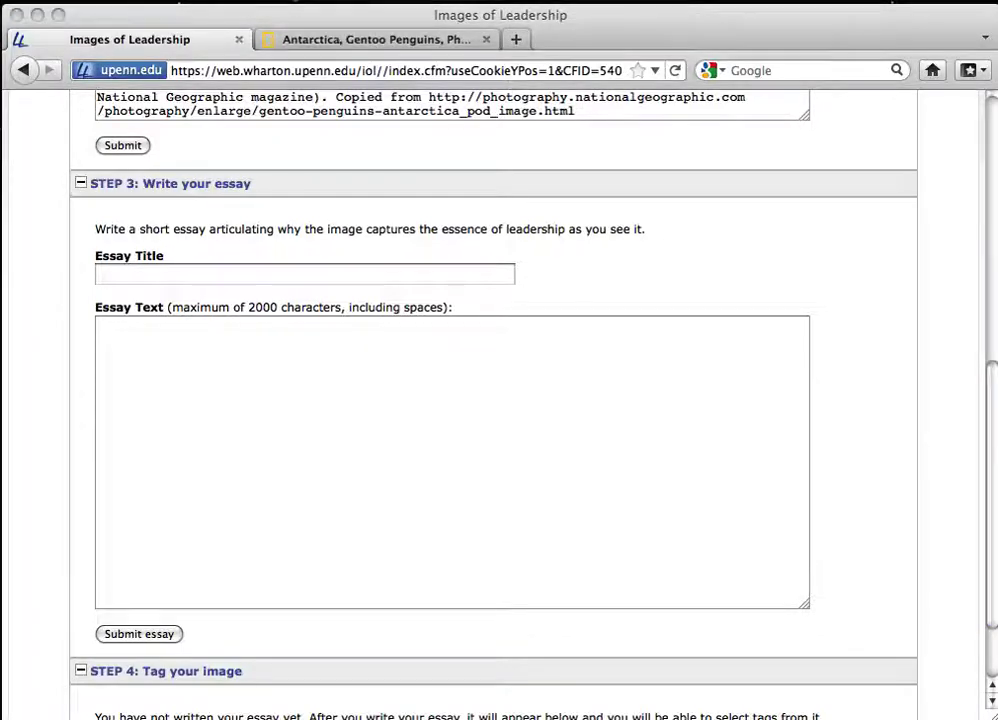
{"action": "key", "text": "super+Tab"}
{"action": "left_click", "coordinate": [480, 378]}
{"action": "type", "text": "The ability to effectively lead a team is crucial to the success of the modern business person.  Shown here is group of penguins...."}
{"action": "left_click", "coordinate": [451, 280]}
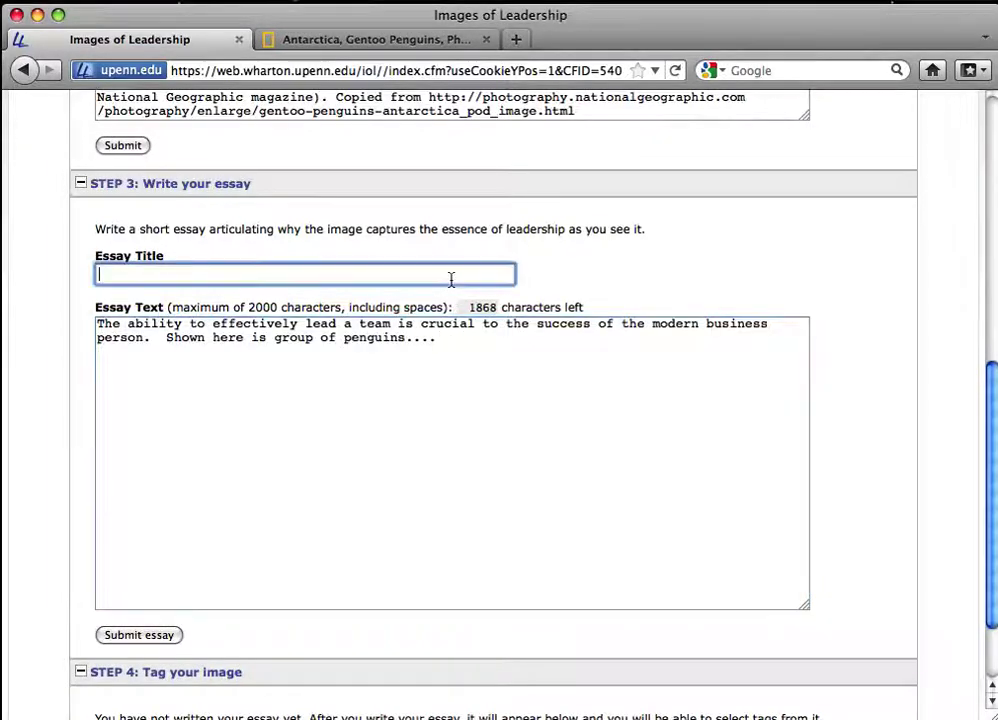
{"action": "type", "text": "Penguin"}
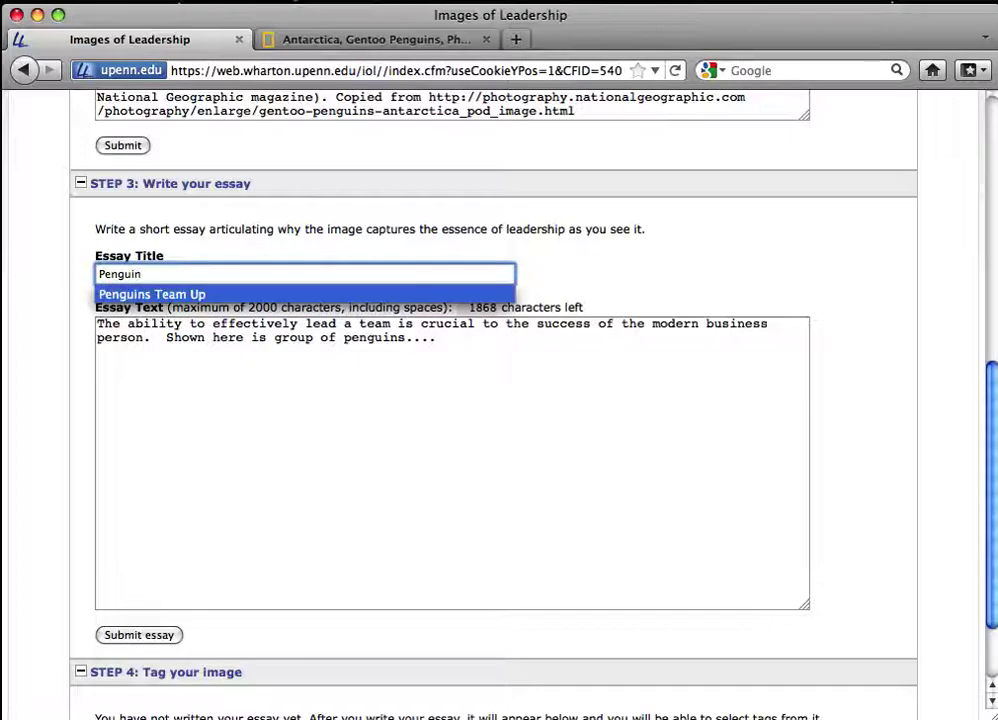
{"action": "key", "text": "Return"}
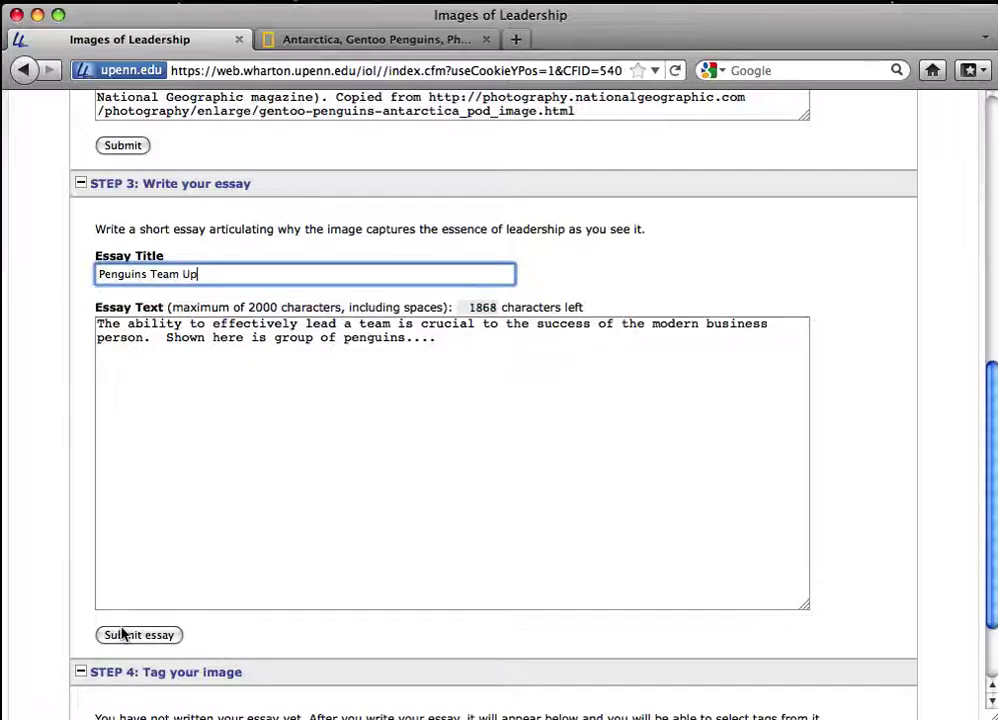
{"action": "left_click", "coordinate": [122, 634]}
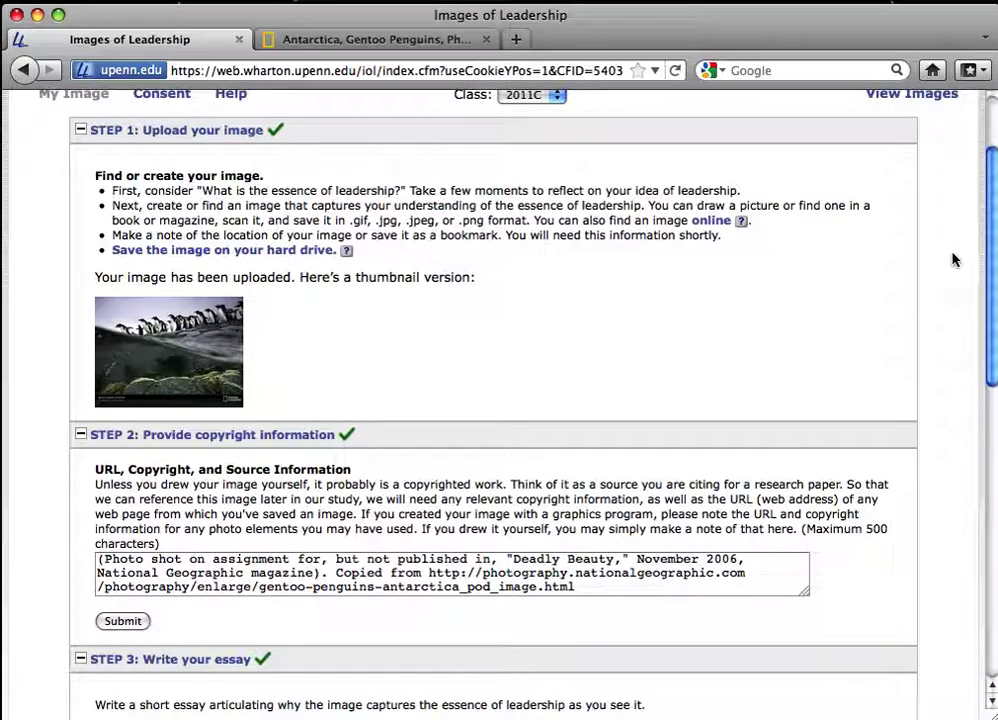
- Choose the essay words "team", "success" and "penguins...." as the image's three tags
{"action": "left_click_drag", "start_coordinate": [989, 287], "coordinate": [982, 503]}
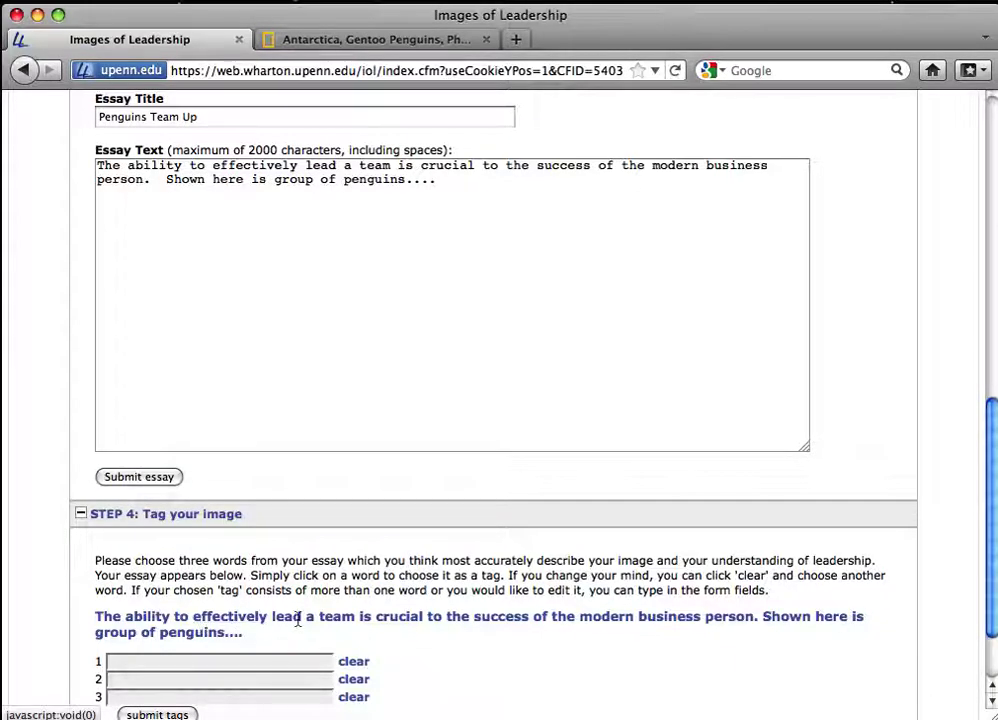
{"action": "left_click", "coordinate": [330, 618]}
{"action": "left_click", "coordinate": [500, 617]}
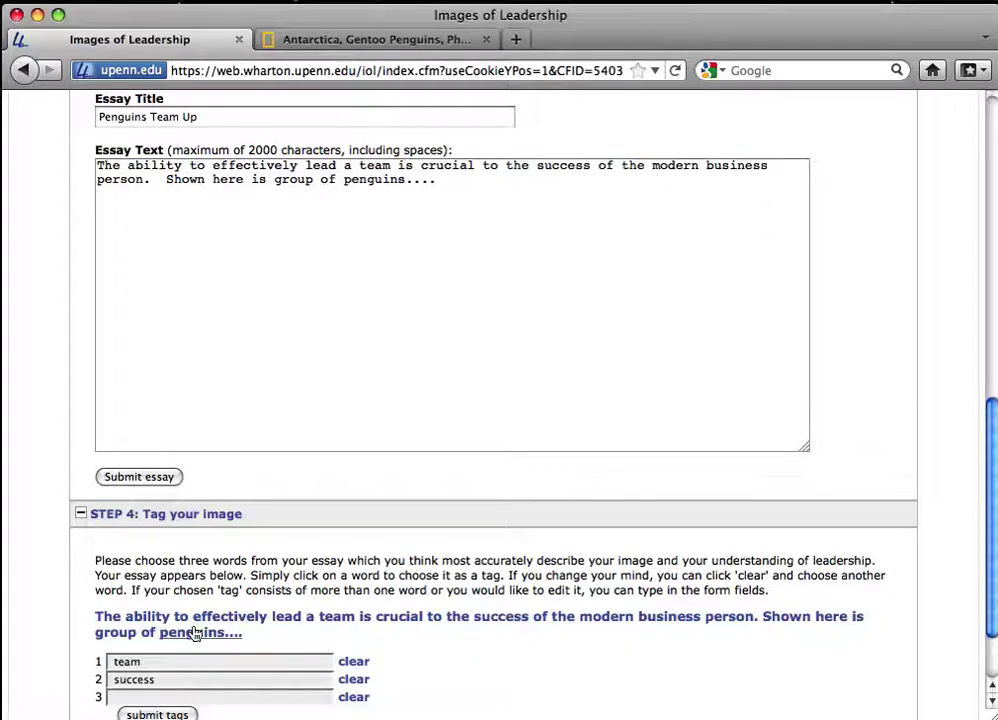
{"action": "left_click", "coordinate": [195, 634]}
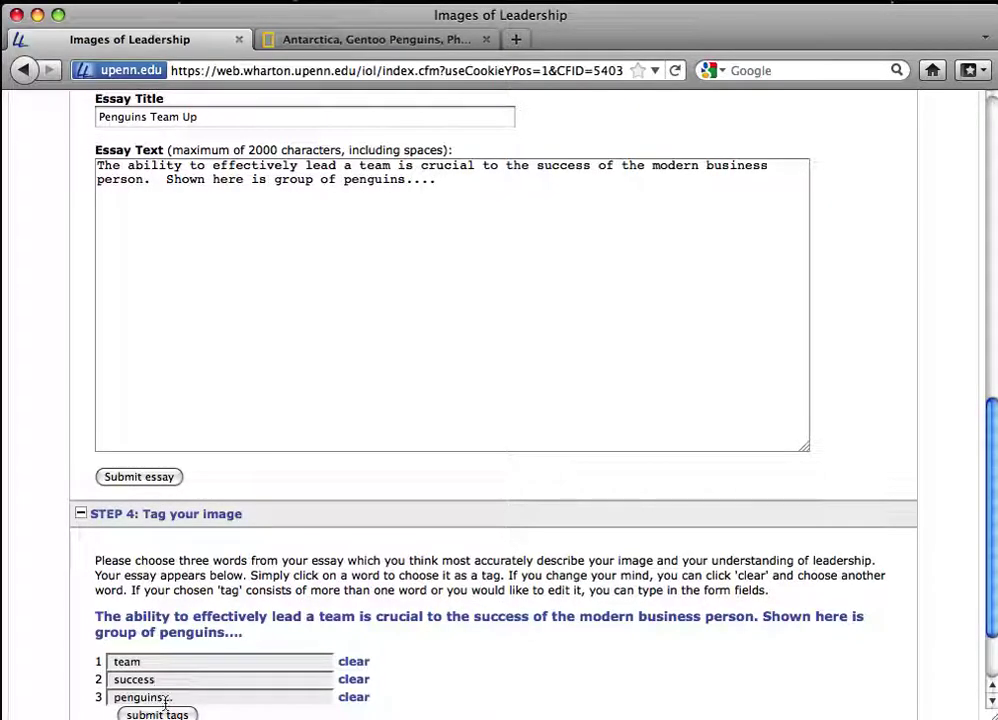
- Remove the trailing dots from the third tag to make it "penguins", and submit the tags
{"action": "left_click", "coordinate": [166, 698]}
{"action": "key", "text": "BackSpace"}
{"action": "key", "text": "BackSpace"}
{"action": "key", "text": "BackSpace"}
{"action": "key", "text": "BackSpace"}
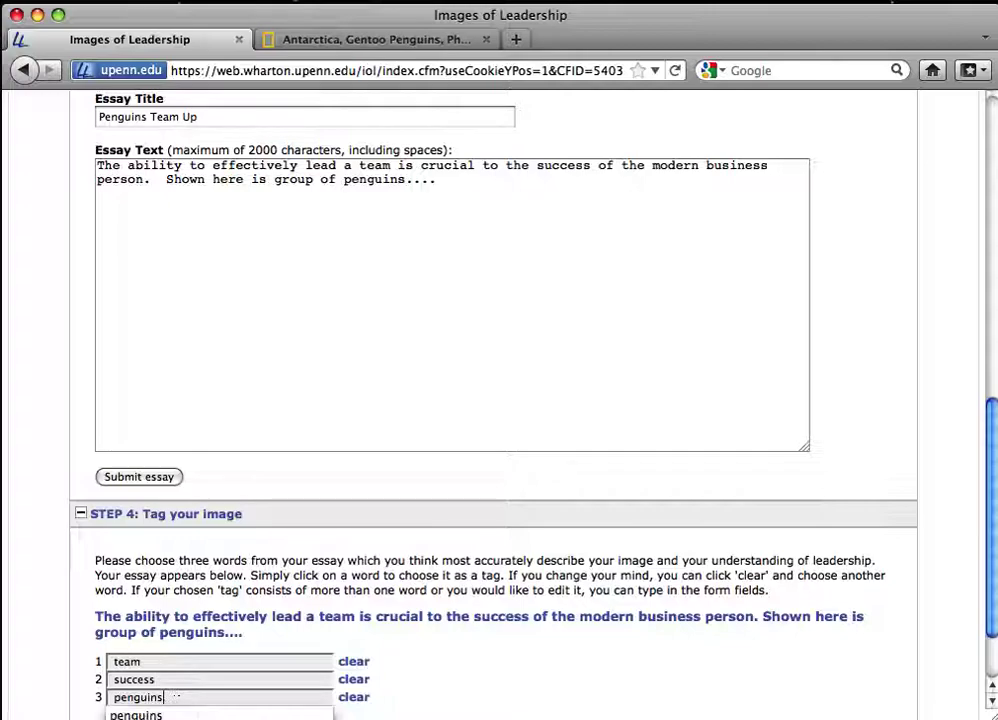
{"action": "scroll", "coordinate": [973, 498], "scroll_direction": "down", "scroll_amount": 3}
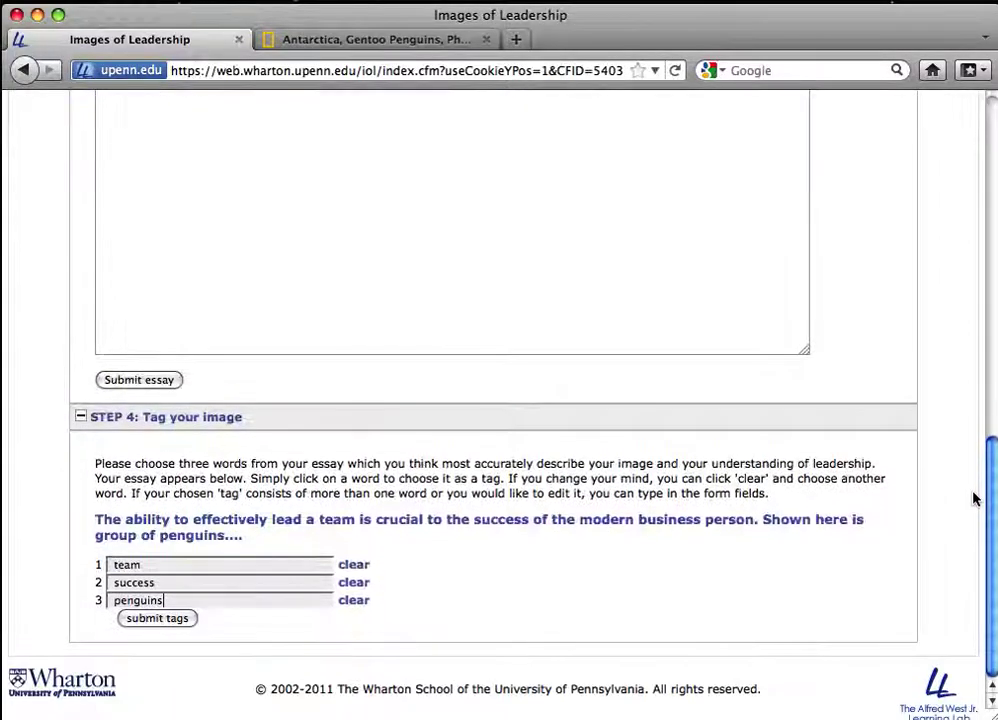
{"action": "left_click", "coordinate": [143, 622]}
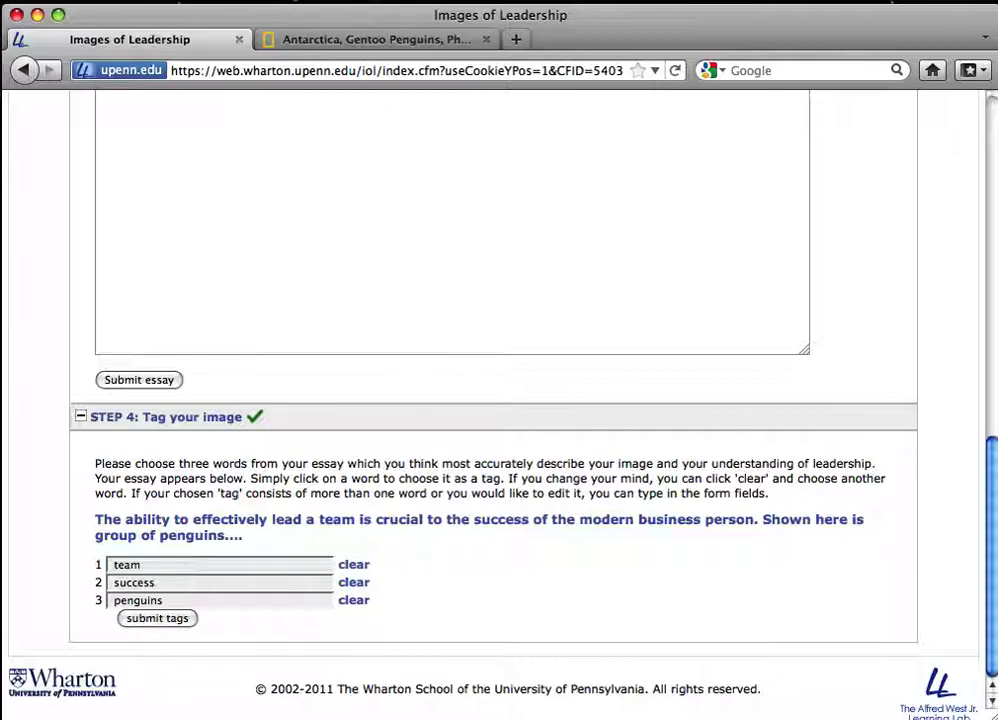
- Open the View Images page for class 2011C and look through its whole length
{"action": "scroll", "coordinate": [948, 152], "scroll_direction": "up", "scroll_amount": 15}
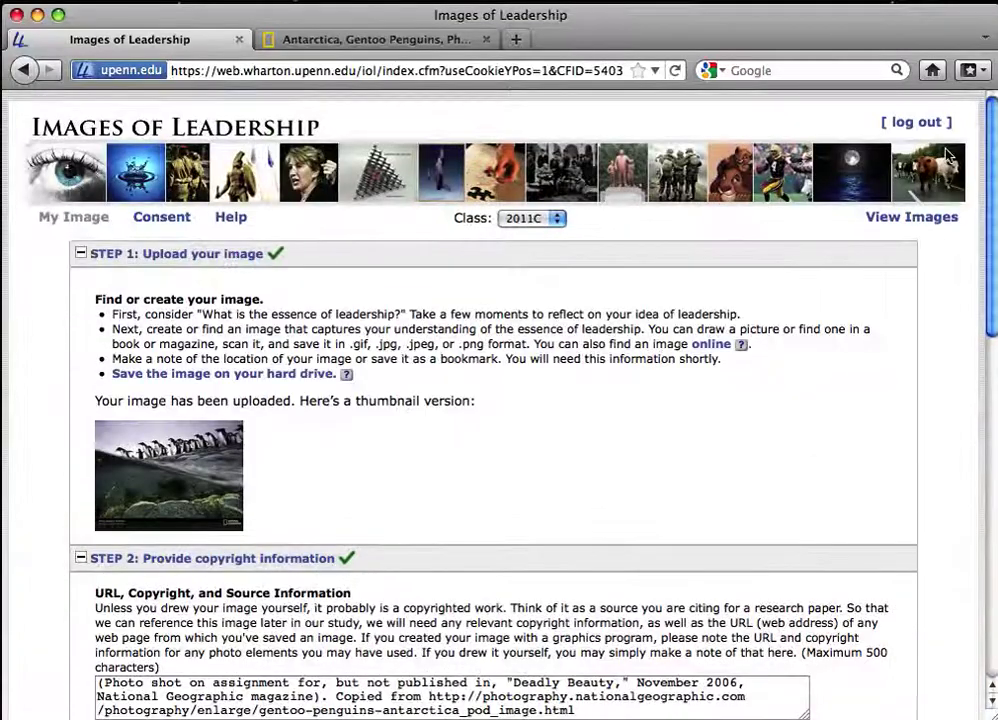
{"action": "left_click", "coordinate": [913, 222]}
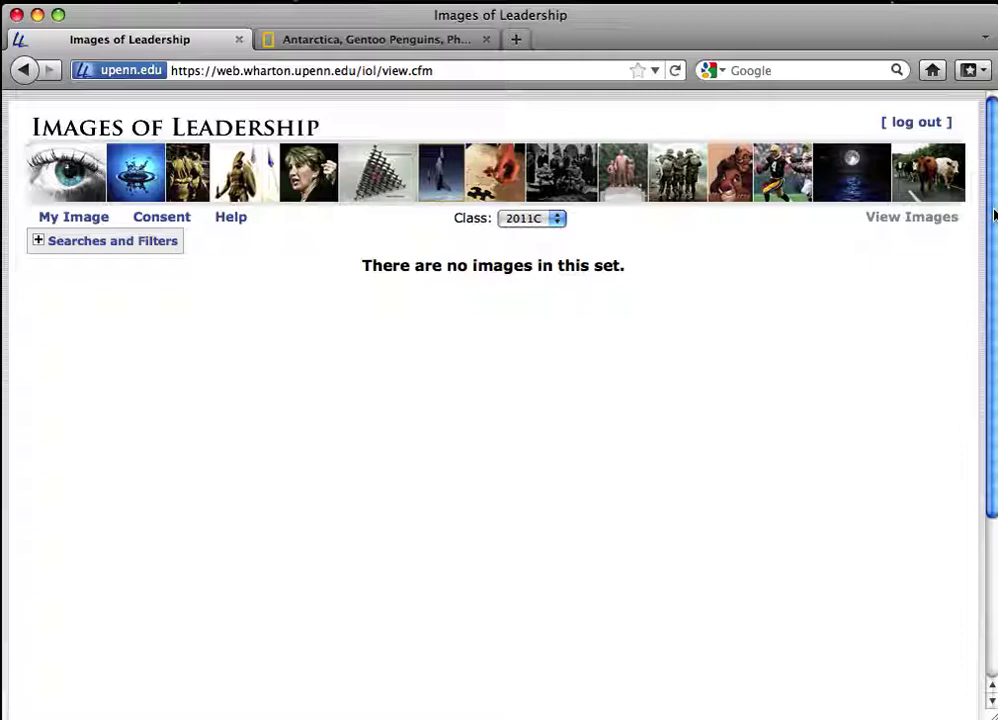
{"action": "scroll", "coordinate": [987, 234], "scroll_direction": "down", "scroll_amount": 5}
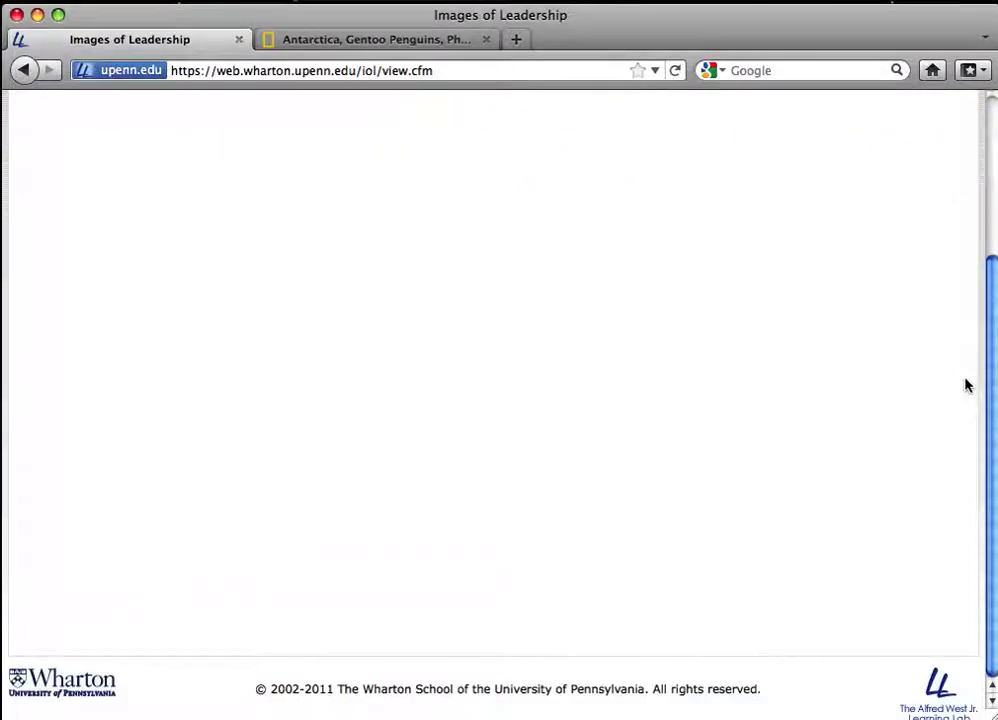